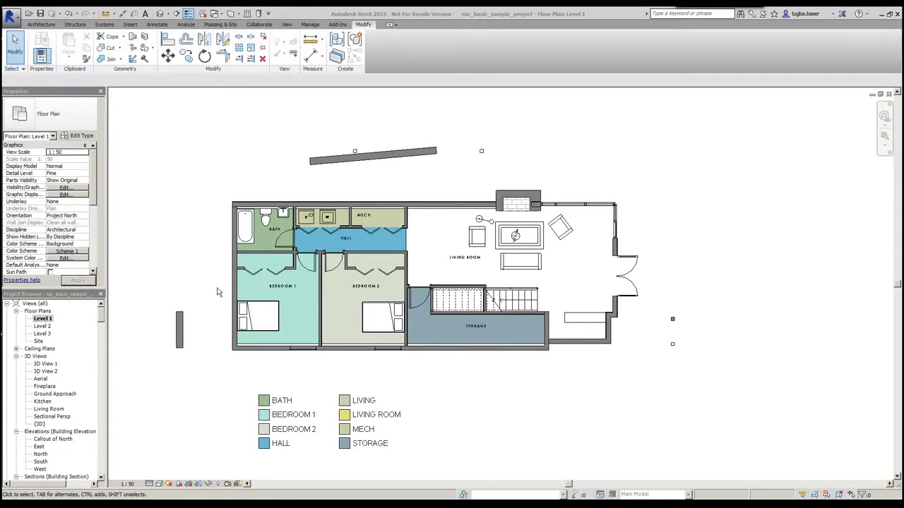
Pan and zoom in on the Bedroom 1, bath and hall area of the Level 1 plan
middle_click_drag(209, 274, 204, 257)
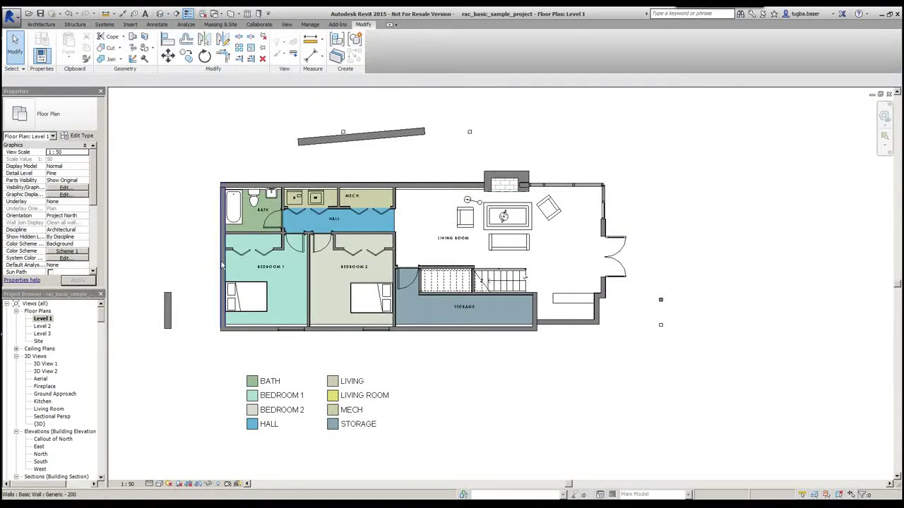
scroll(223, 259, "up", 2)
scroll(223, 259, "up", 2)
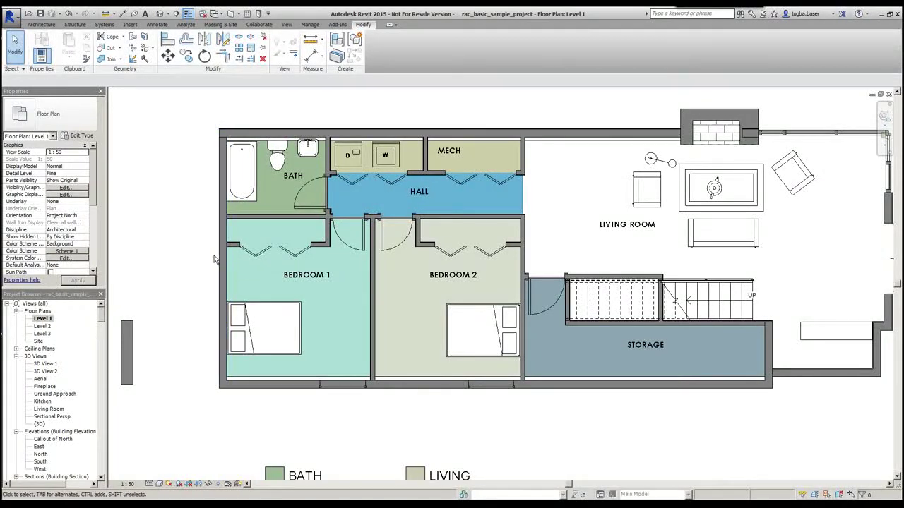
left_click(285, 388)
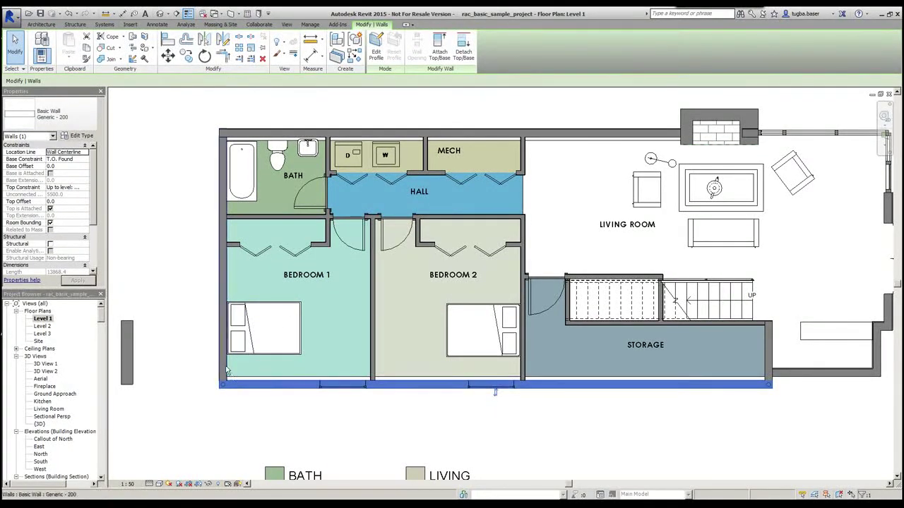
left_click(222, 311)
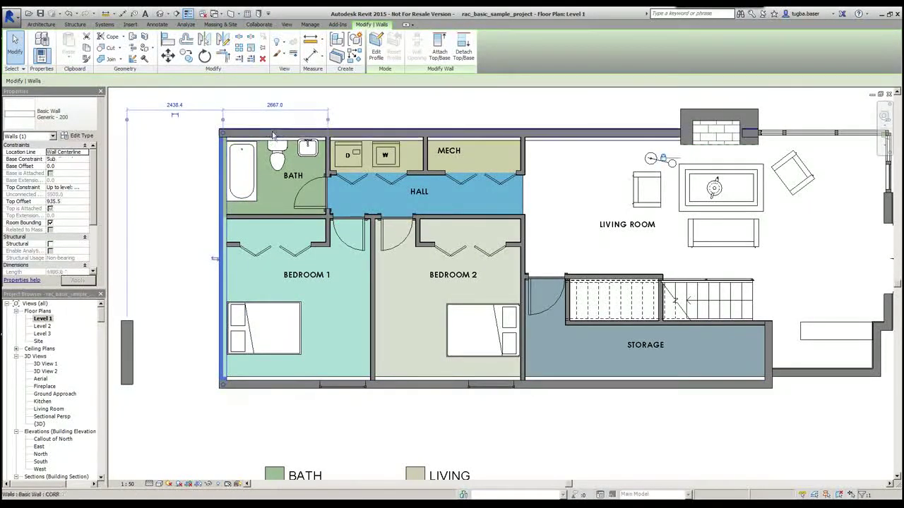
left_click(304, 390)
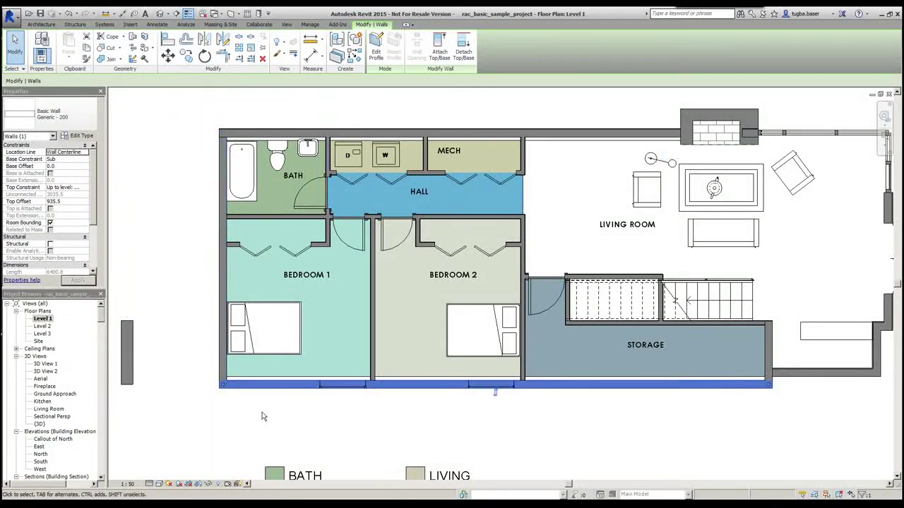
left_click(223, 346, "ctrl")
left_click(370, 282, "ctrl")
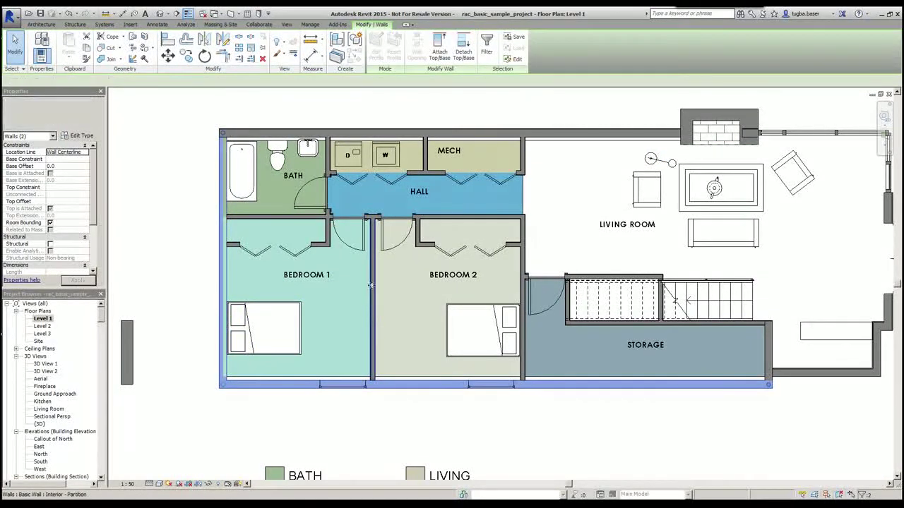
left_click(365, 233, "ctrl")
left_click(328, 233, "ctrl")
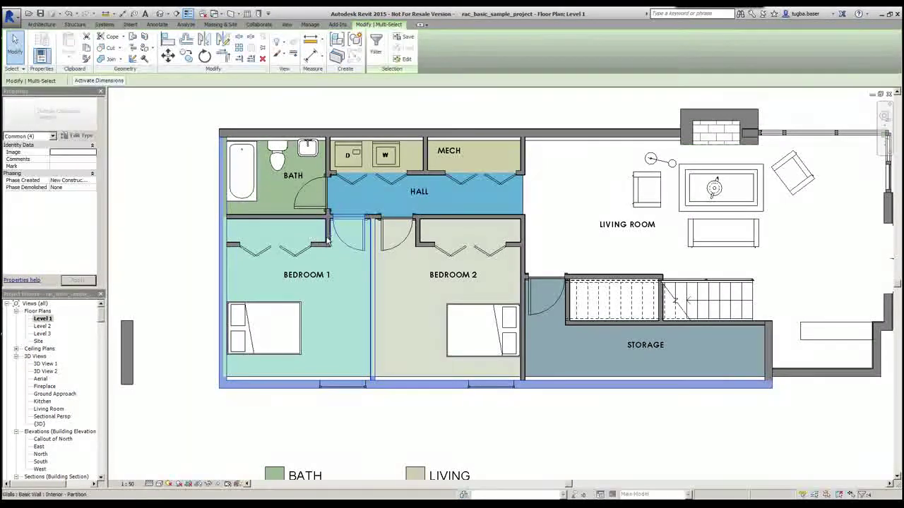
left_click(320, 249, "ctrl")
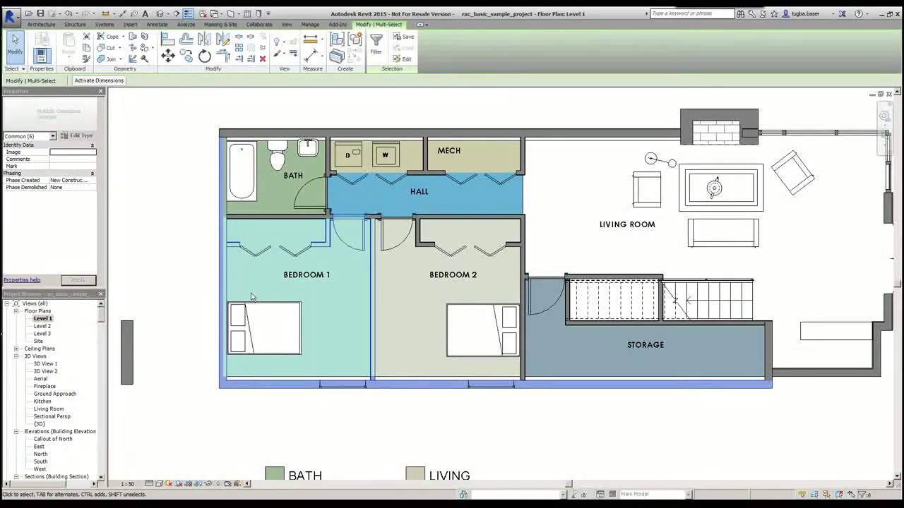
left_click(318, 249, "shift")
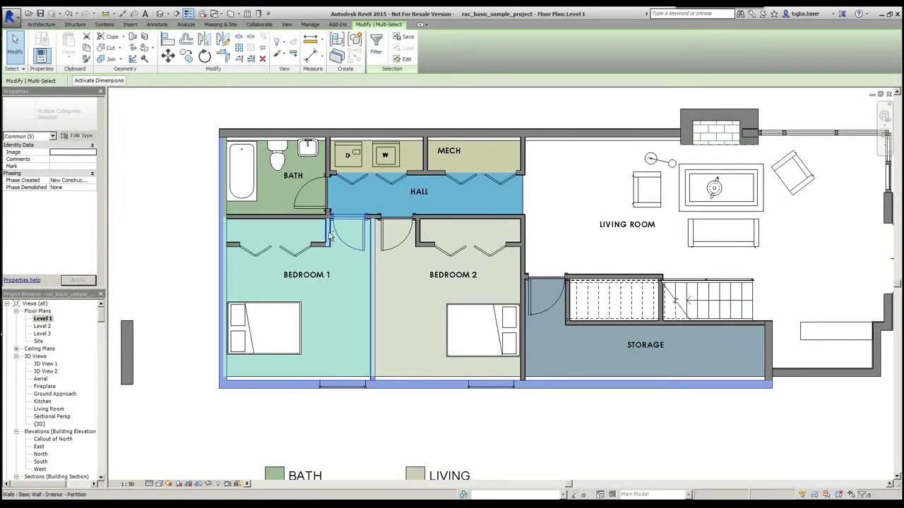
left_click(328, 233, "shift")
left_click(340, 241, "shift")
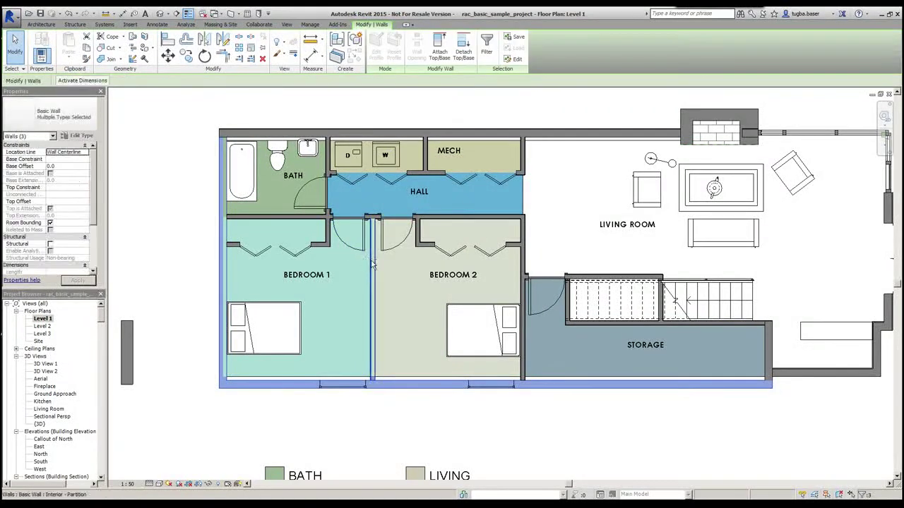
left_click(289, 382, "shift")
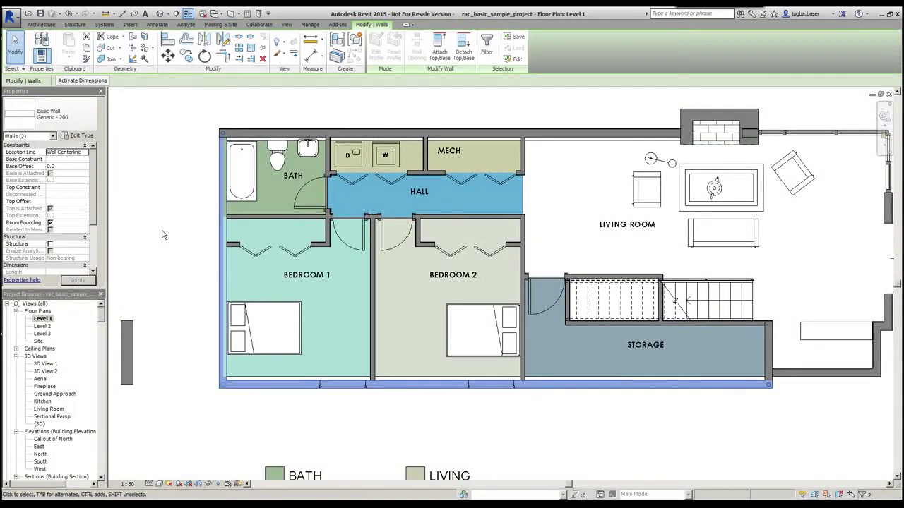
left_click(203, 202)
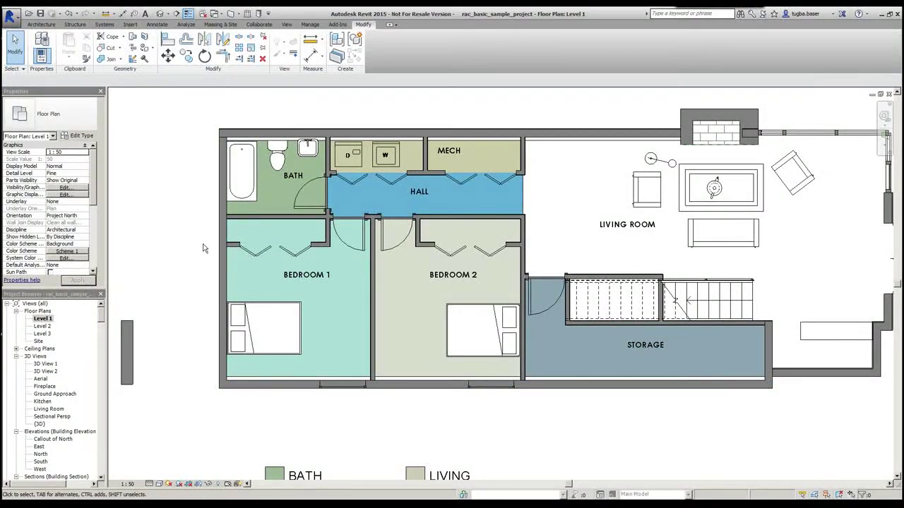
Select the Generic - 200 left wall of Bedroom 1 and reach Select All Instances > Visible in View
scroll(212, 254, "down", 2)
scroll(239, 305, "up", 3)
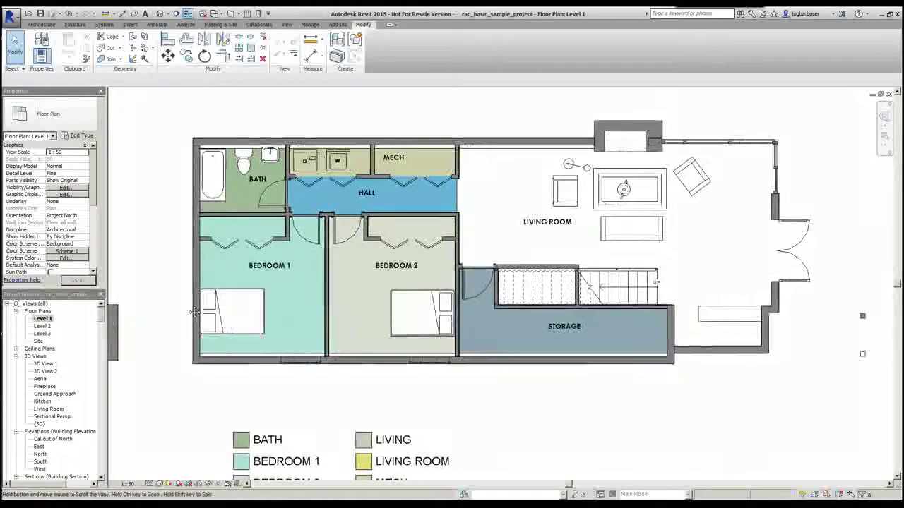
middle_click_drag(198, 321, 233, 323)
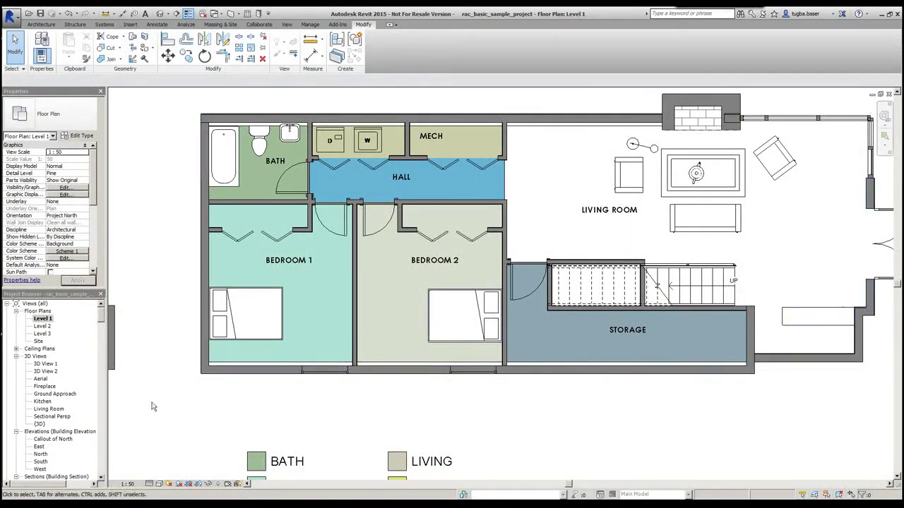
left_click(203, 298)
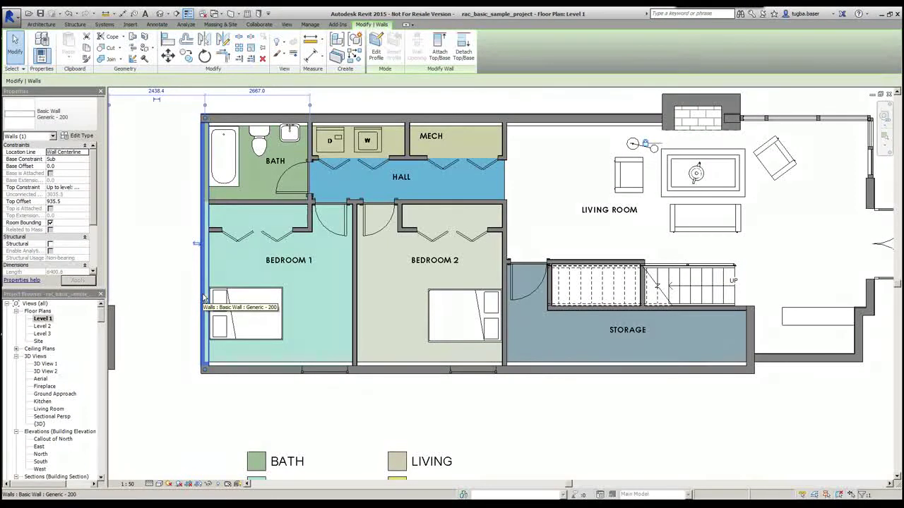
right_click(204, 298)
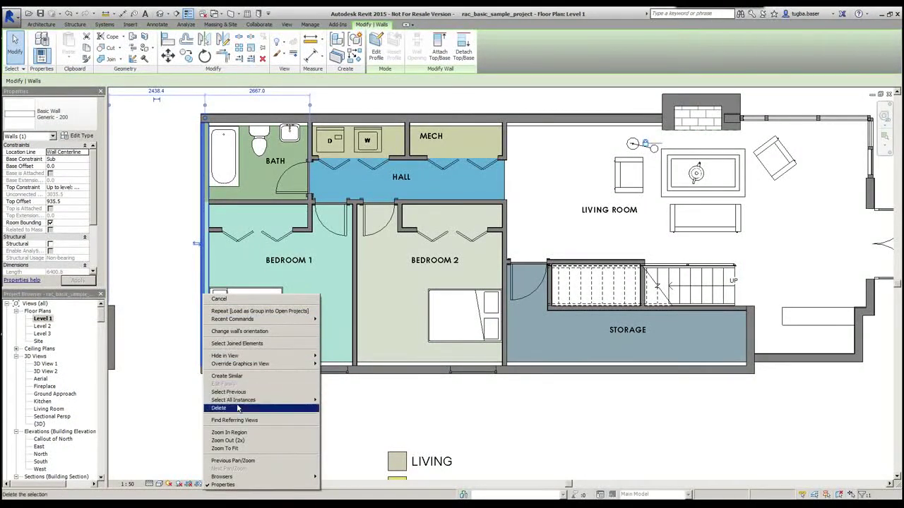
mouse_move(242, 404)
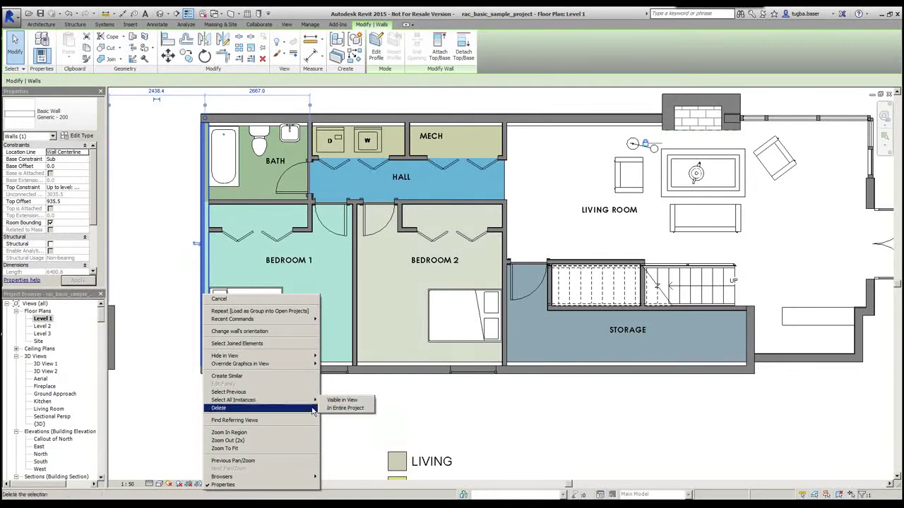
mouse_move(311, 402)
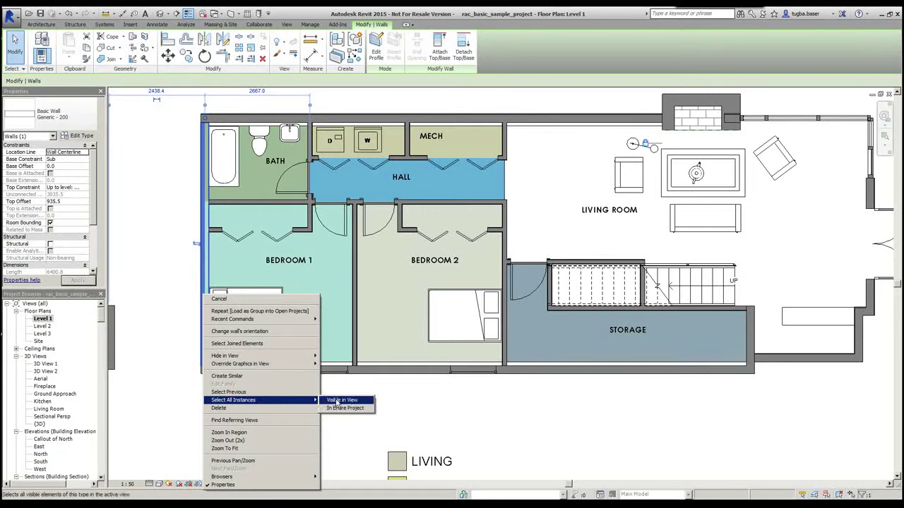
Select all visible Generic - 200 wall instances, then clear that selection
left_click(337, 400)
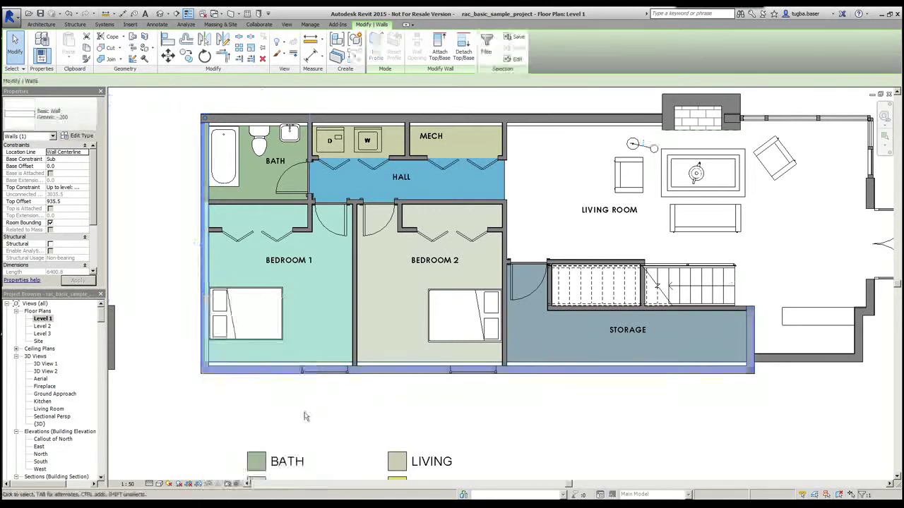
scroll(296, 406, "down", 1)
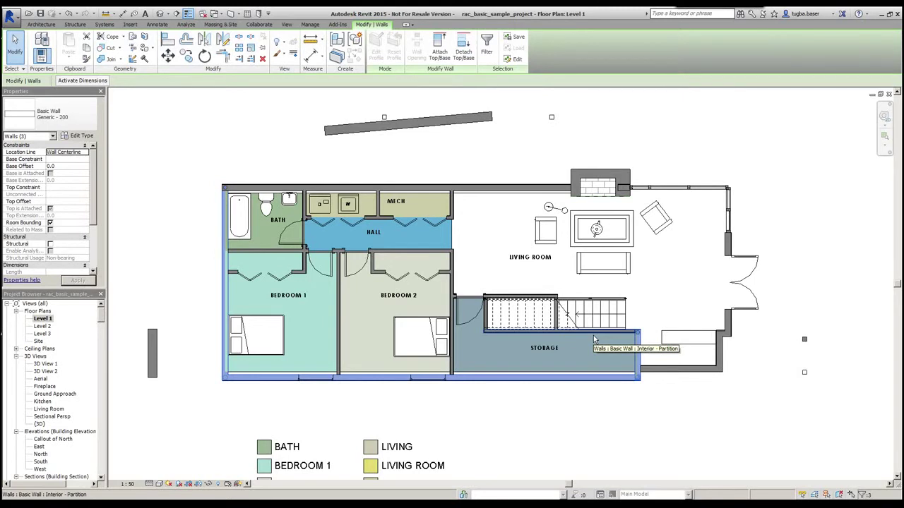
left_click(611, 409)
Zoom out and sweep a crossing window over the whole plan, selecting all 119 elements
scroll(596, 392, "down", 1)
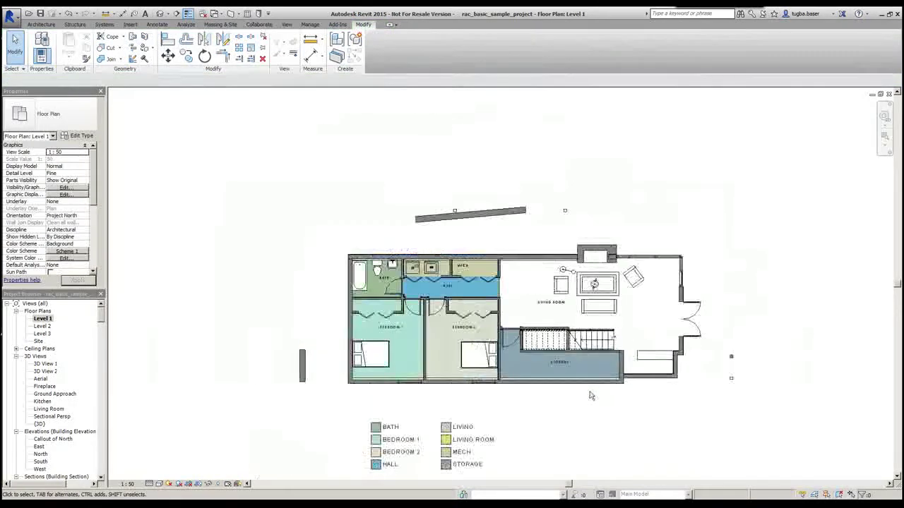
scroll(577, 352, "down", 3)
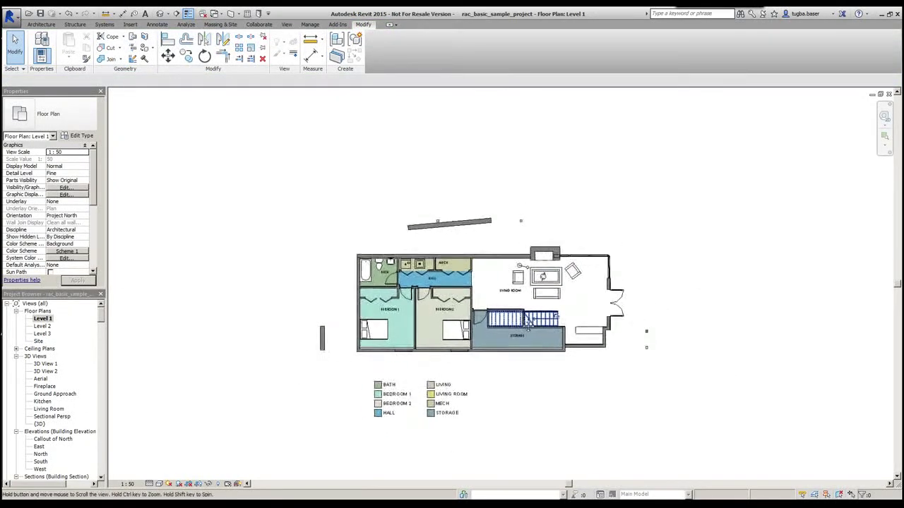
middle_click_drag(596, 252, 556, 239)
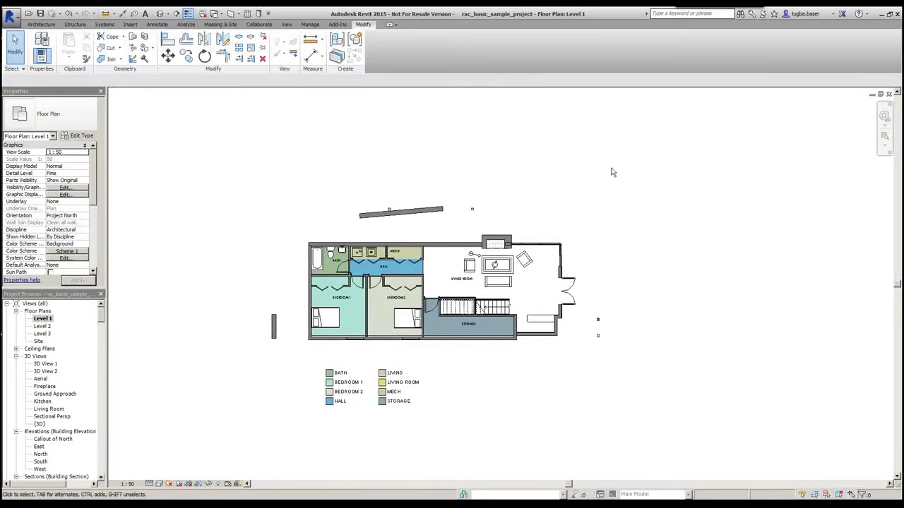
left_click_drag(612, 169, 305, 357)
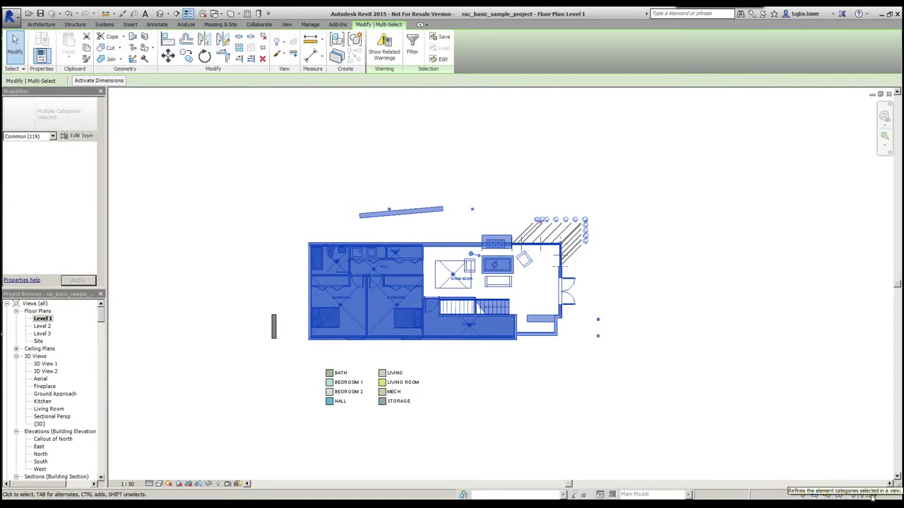
Filter the 119-element selection down to the Walls category only, leaving 29 walls selected
left_click(413, 47)
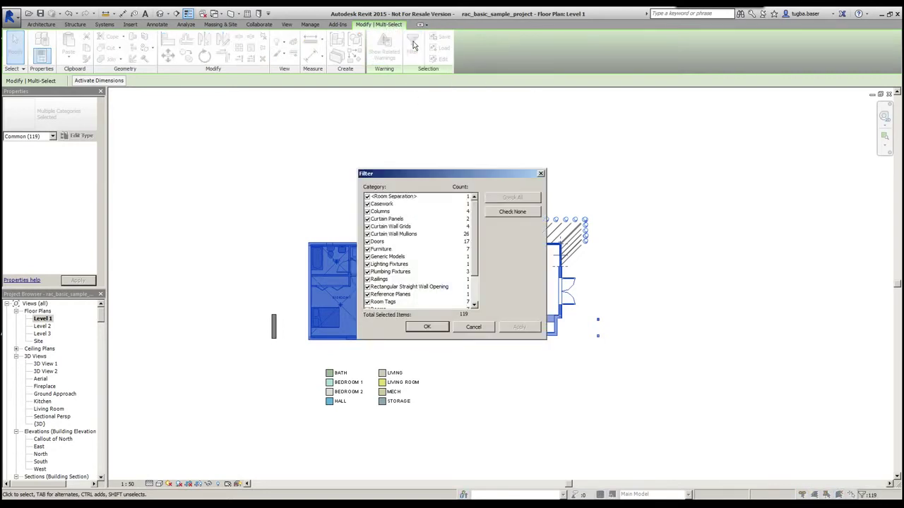
left_click(508, 213)
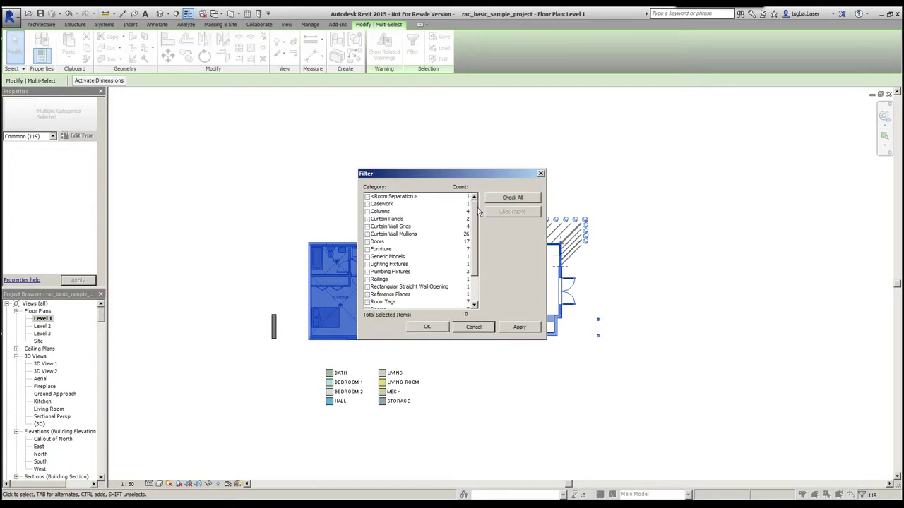
mouse_move(478, 212)
left_mouse_down()
mouse_move(478, 242)
mouse_move(483, 209)
left_mouse_up()
left_click_drag(478, 227, 473, 255)
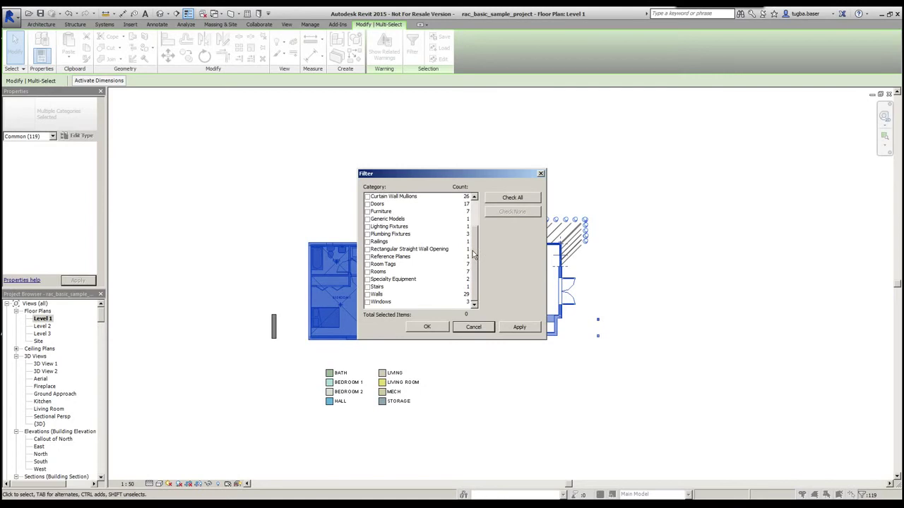
left_click(367, 294)
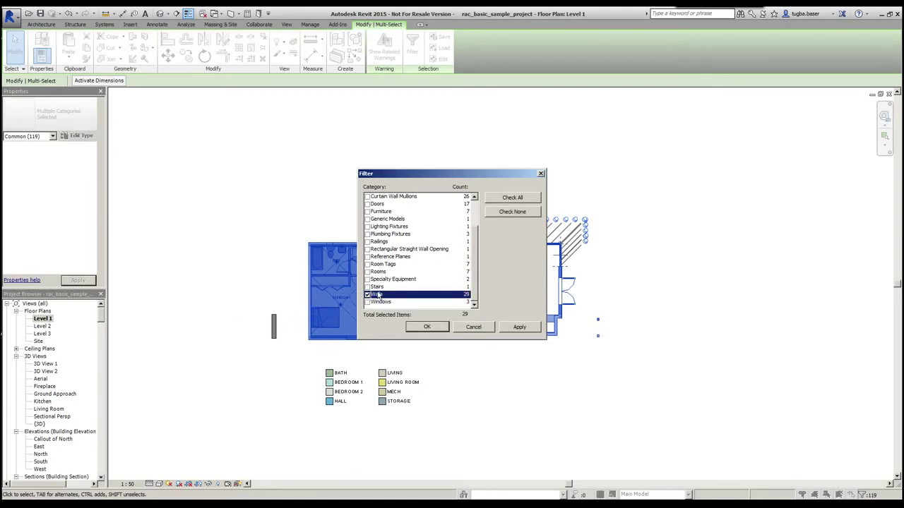
left_click(427, 328)
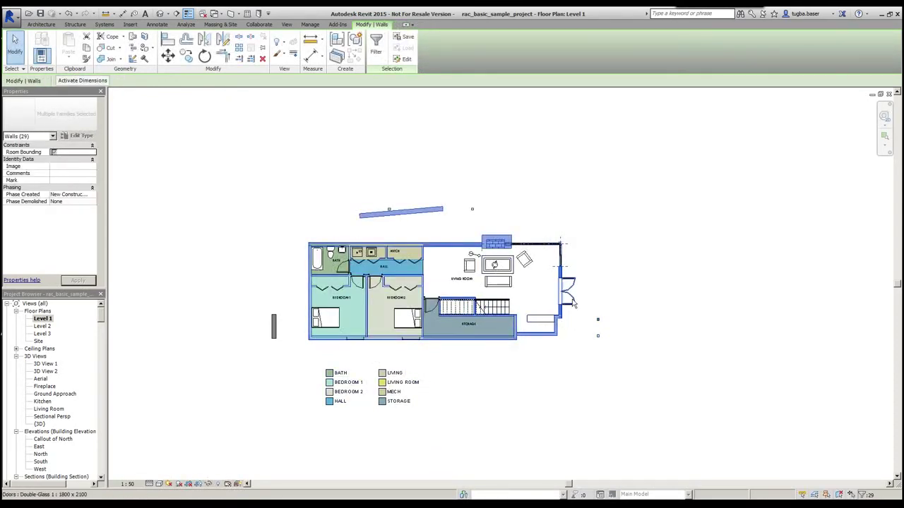
Deselect the 29 walls by clicking an empty spot in the Level 1 plan
left_click(499, 389)
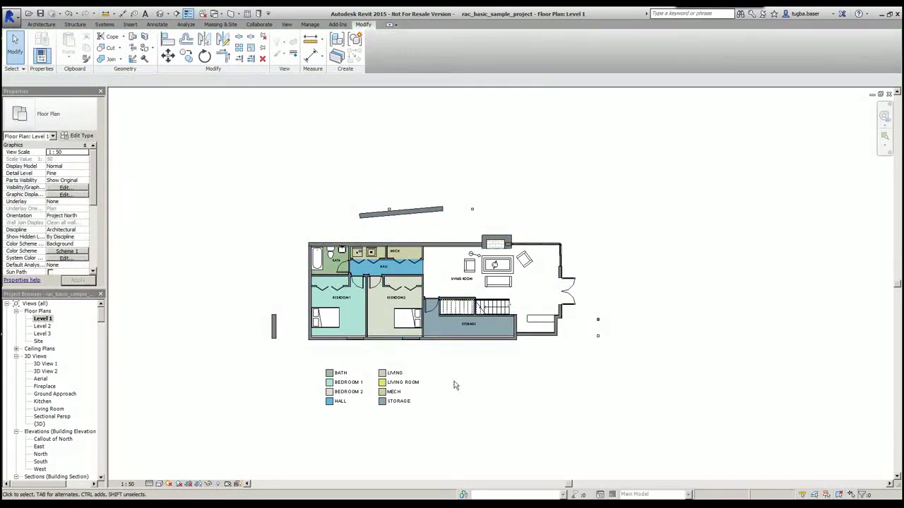